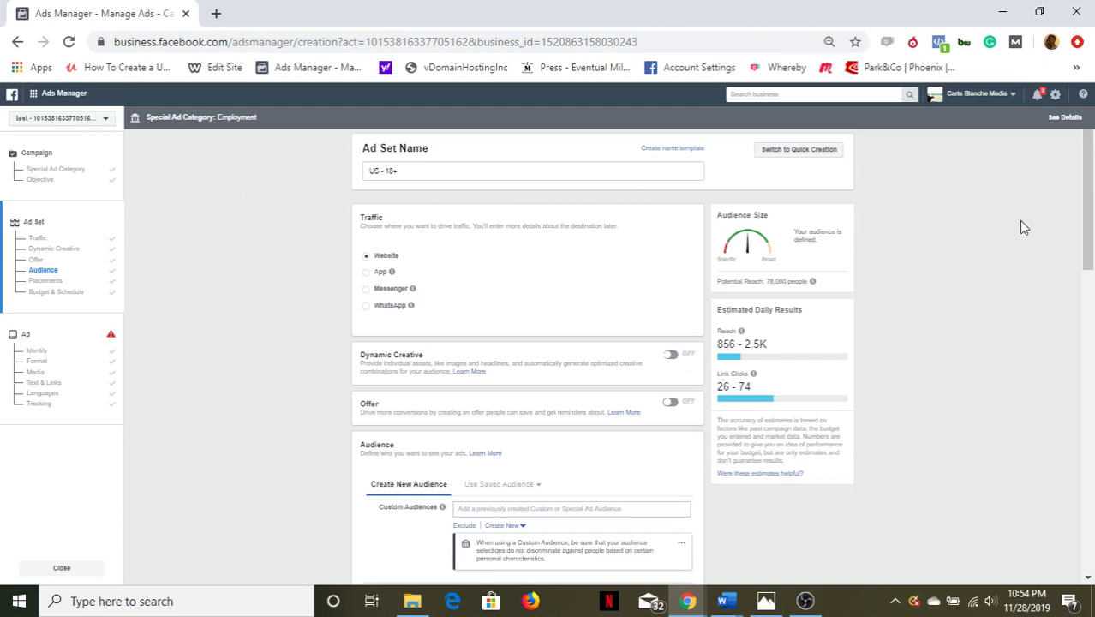
# Step: Check the ad set's custom audience list for existing Special Ad Audiences
pyautogui.moveTo(1089, 204); pyautogui.dragTo(1089, 254)
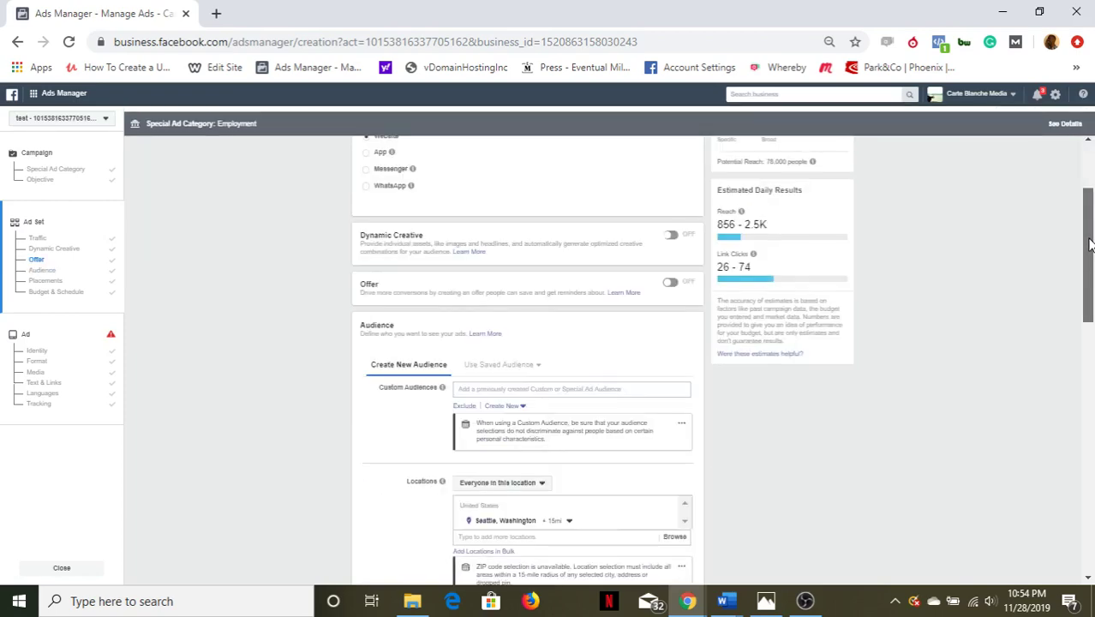
pyautogui.scroll(1, 1089, 239)
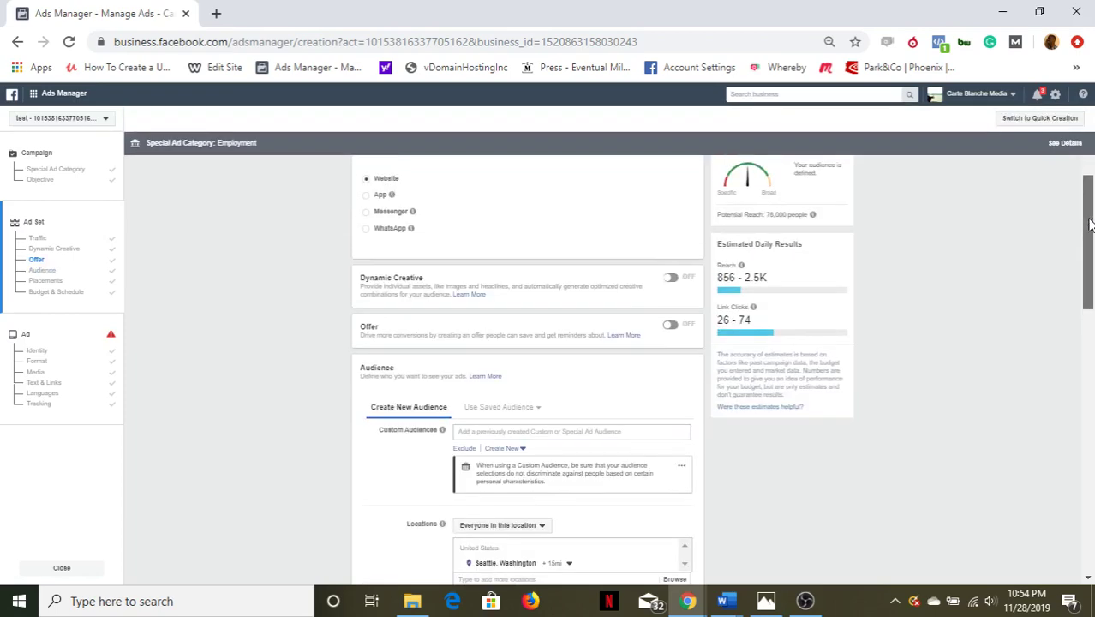
pyautogui.click(535, 445)
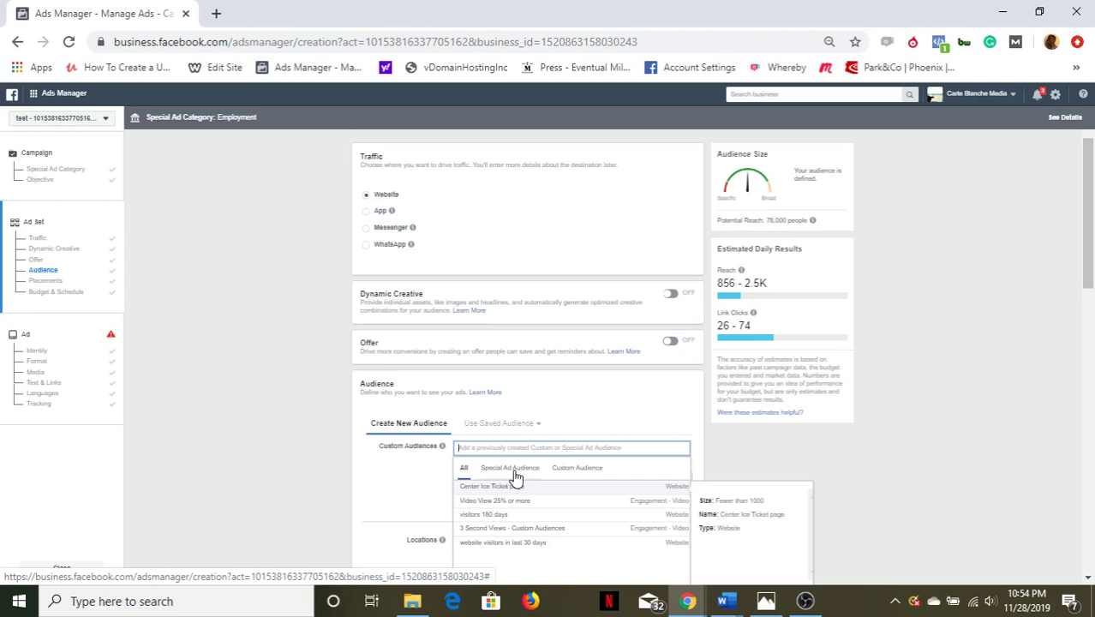
pyautogui.click(523, 476)
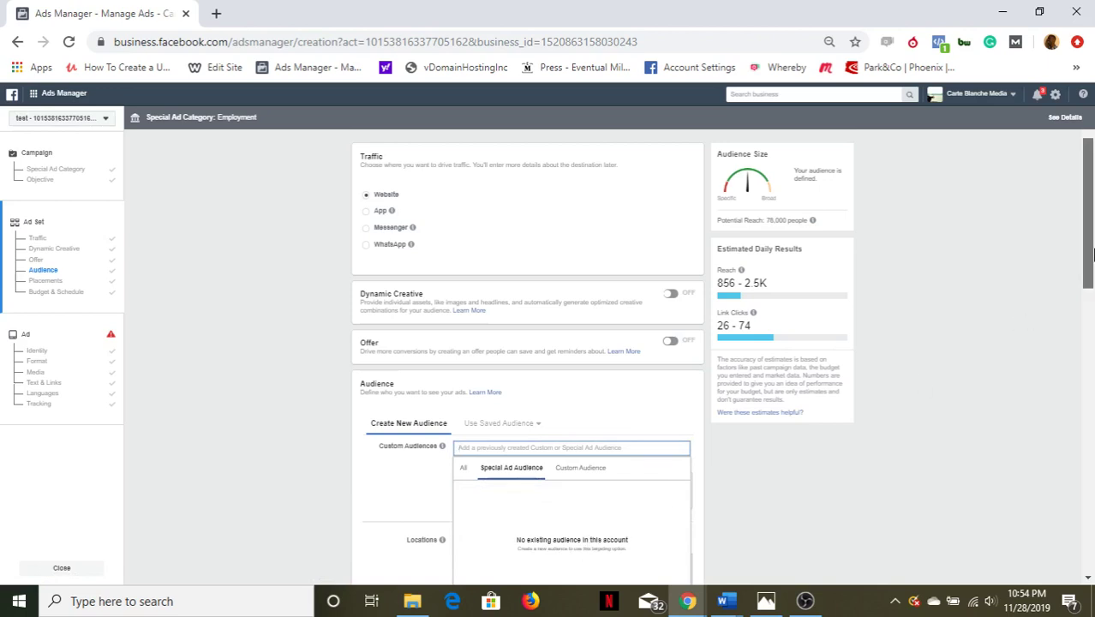
pyautogui.moveTo(1094, 253); pyautogui.dragTo(1094, 331)
pyautogui.click(370, 364)
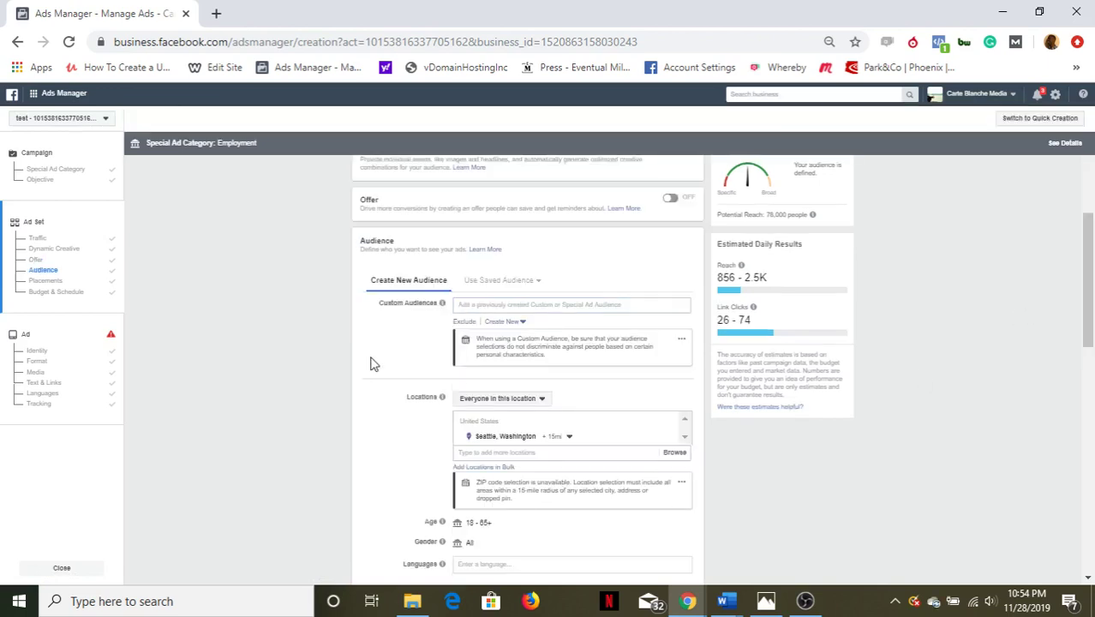
# Step: Start a new website custom audience that includes all website visitors in the past 180 days
pyautogui.click(513, 326)
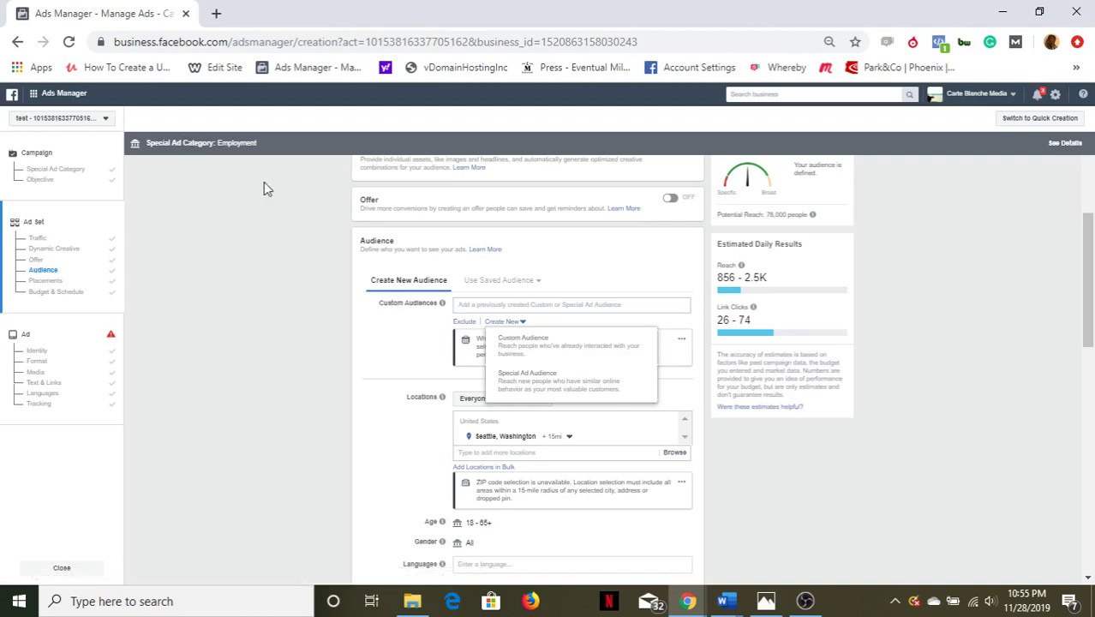
pyautogui.click(578, 351)
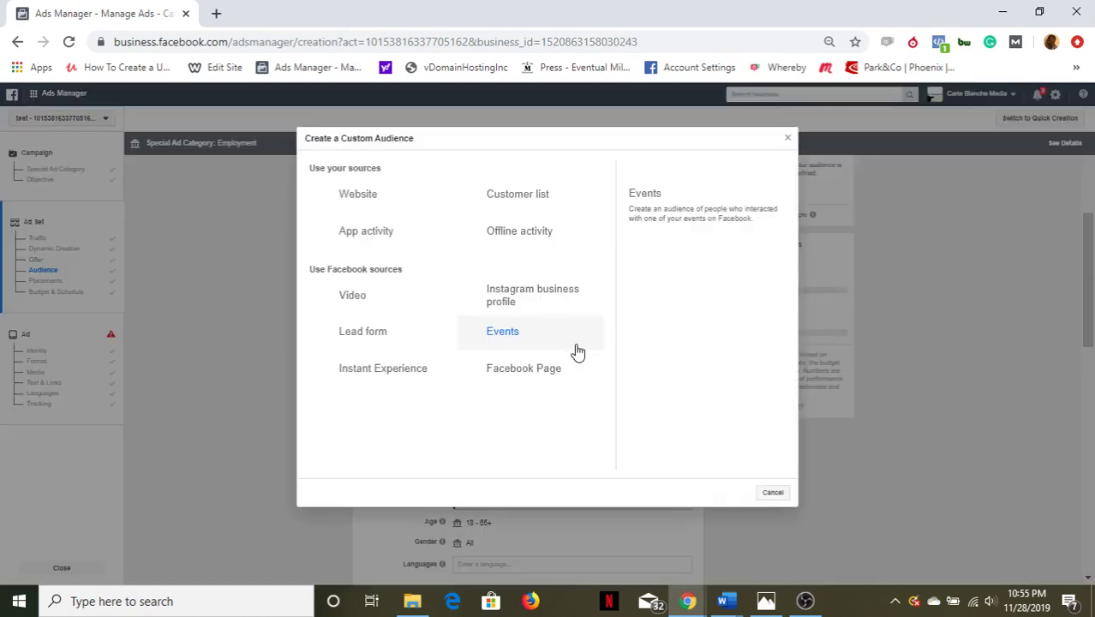
pyautogui.click(381, 199)
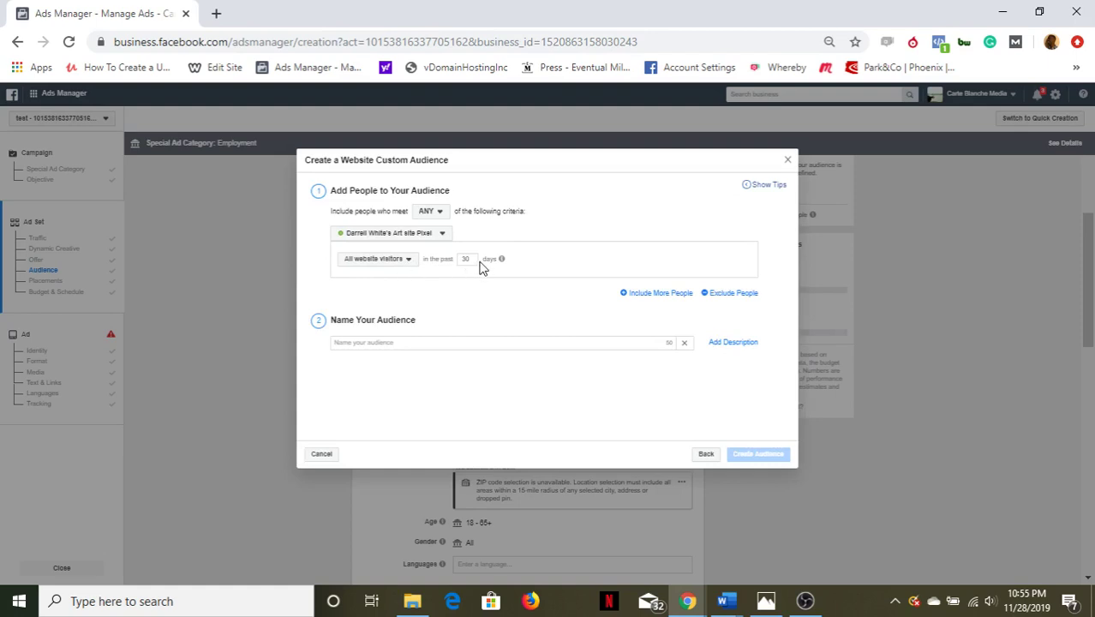
pyautogui.doubleClick(465, 259)
pyautogui.click(473, 260)
pyautogui.doubleClick(473, 260)
pyautogui.write('180')
# Step: Name the audience with the artist's first name followed by "art traffic last 180 days" and create it
pyautogui.click(422, 344)
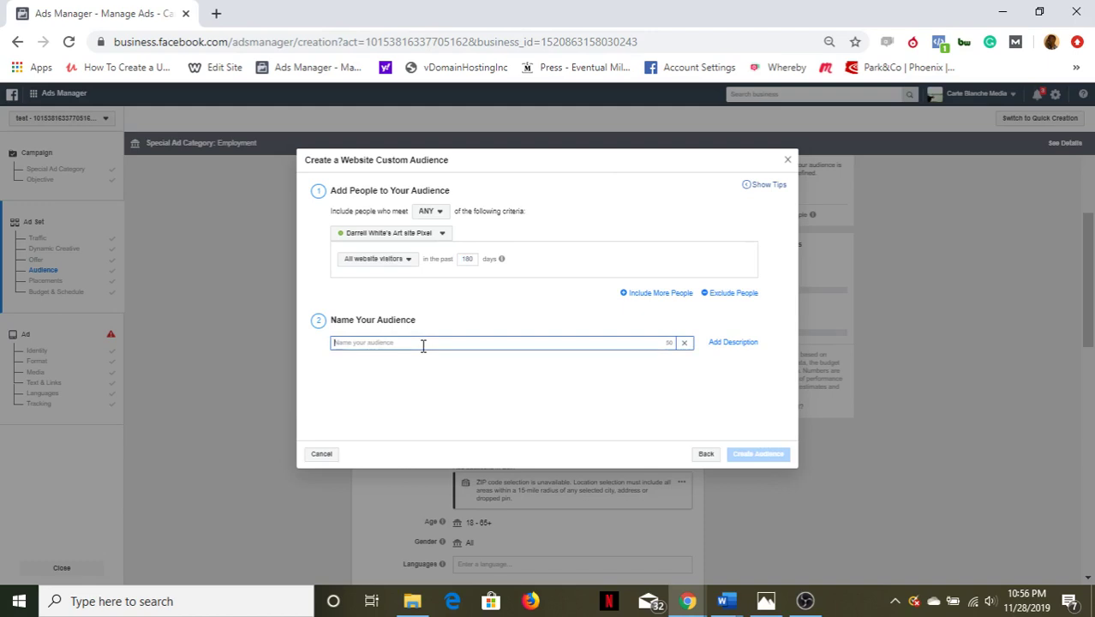
pyautogui.write('Darre')
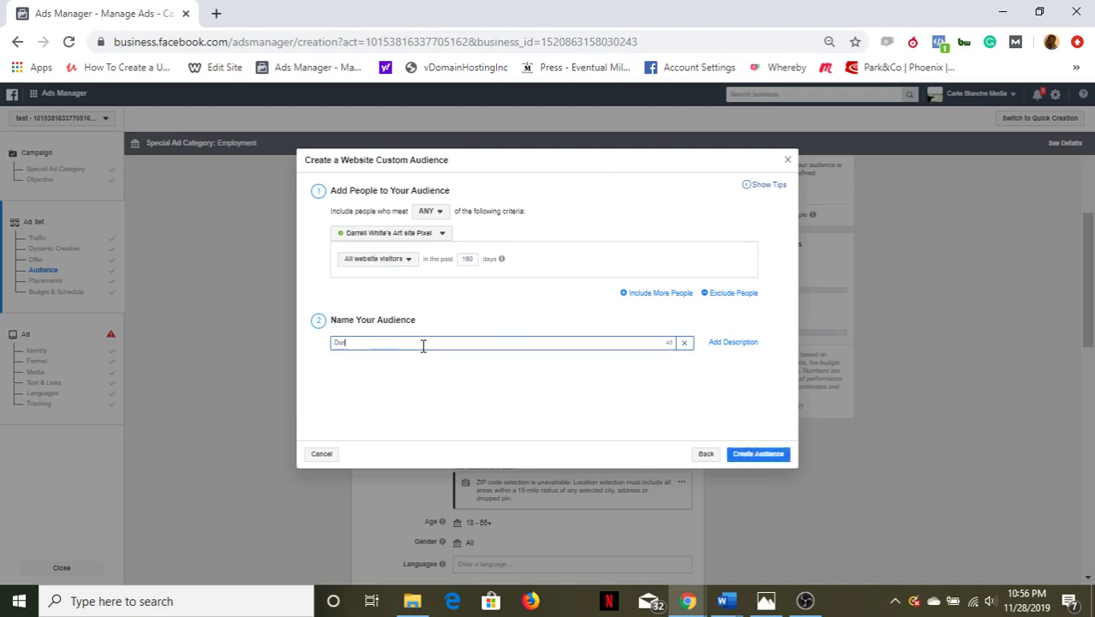
pyautogui.write("ll's art bl")
pyautogui.write('affic test 180 days')
pyautogui.click(759, 454)
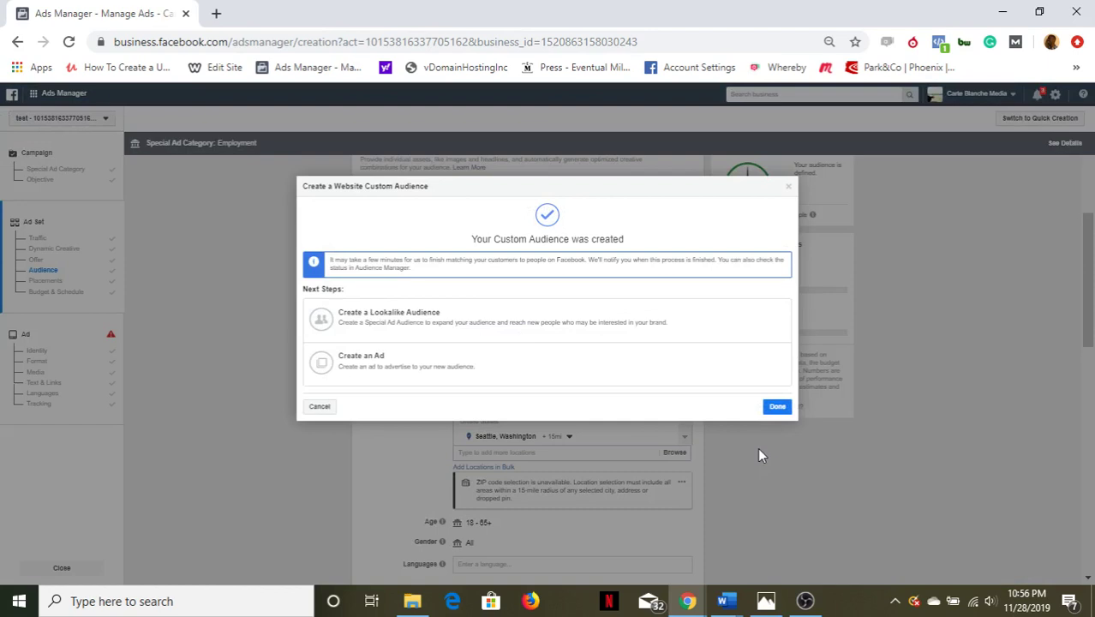
pyautogui.click(610, 325)
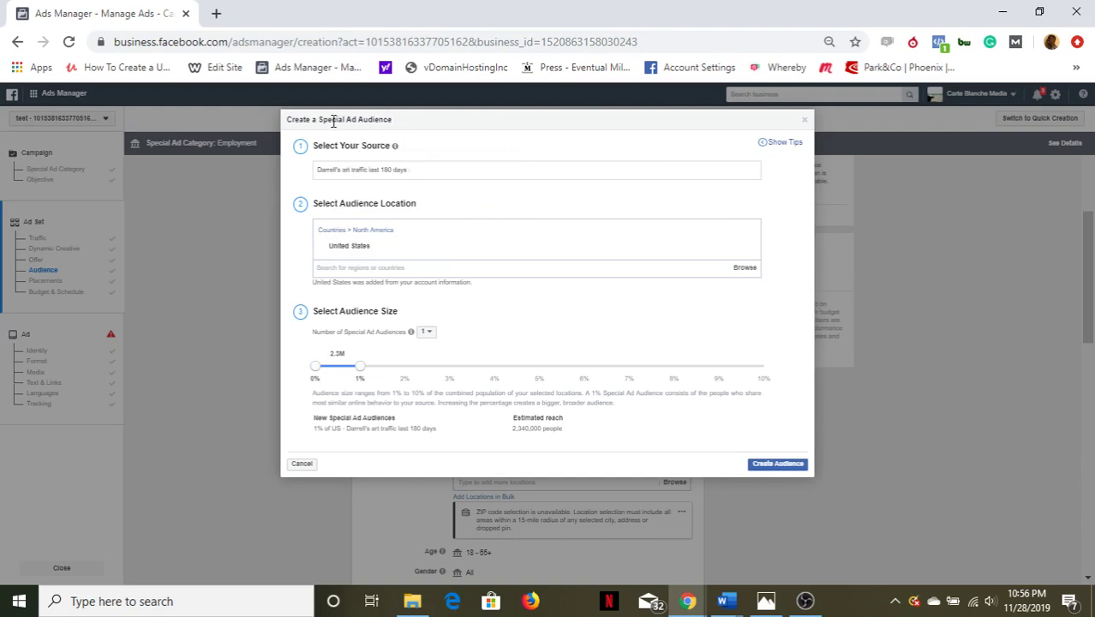
pyautogui.moveTo(317, 119); pyautogui.dragTo(433, 123)
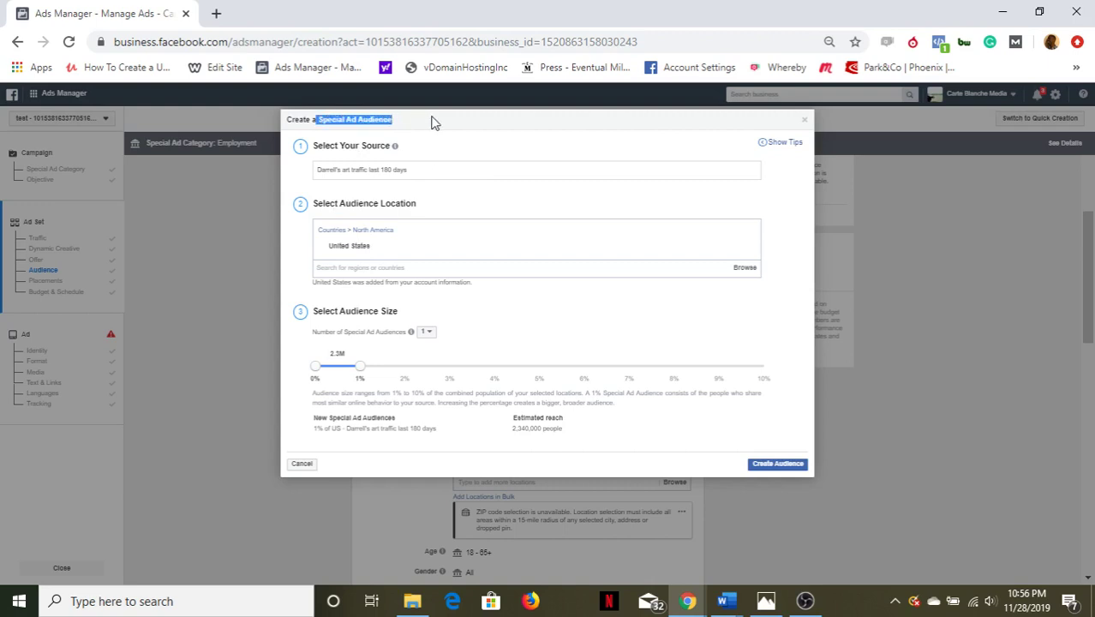
pyautogui.click(322, 119)
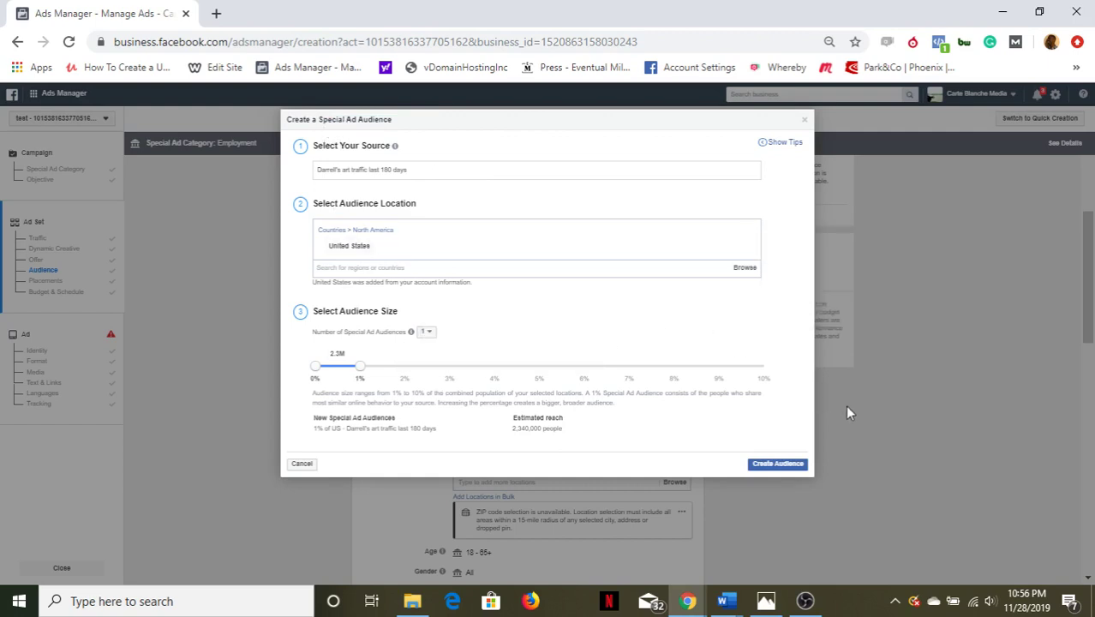
pyautogui.click(804, 120)
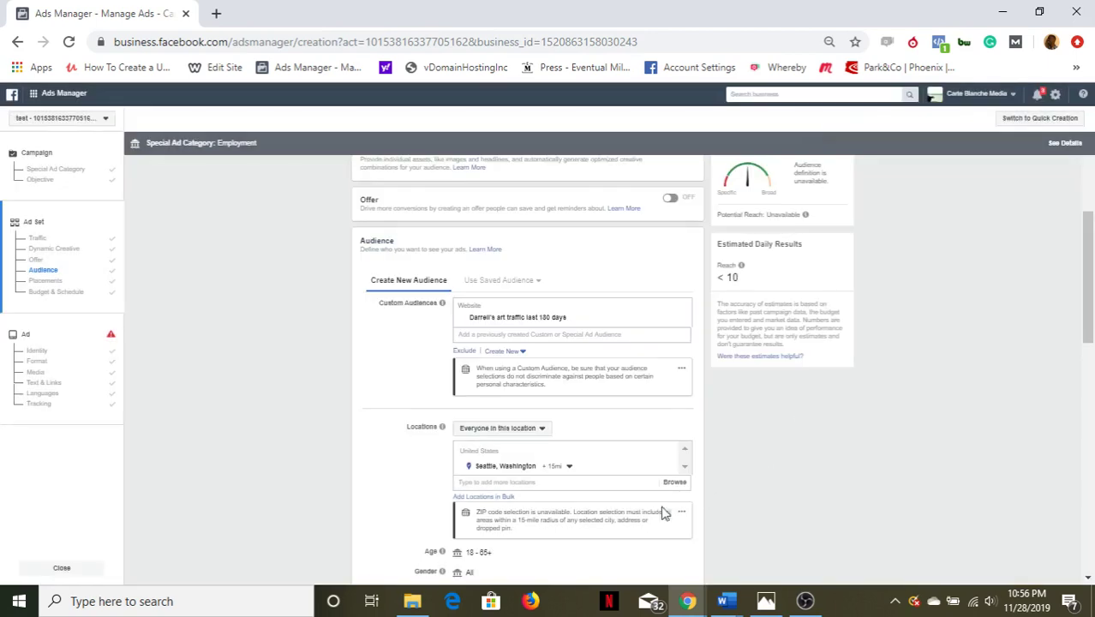
pyautogui.moveTo(454, 552)
pyautogui.click(510, 352)
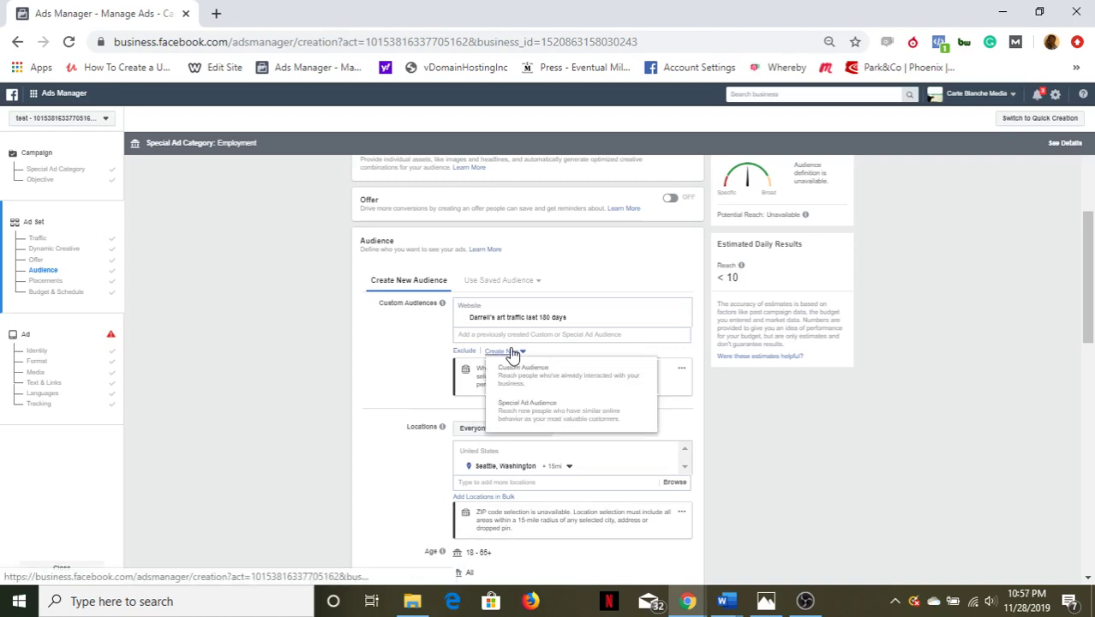
pyautogui.click(541, 412)
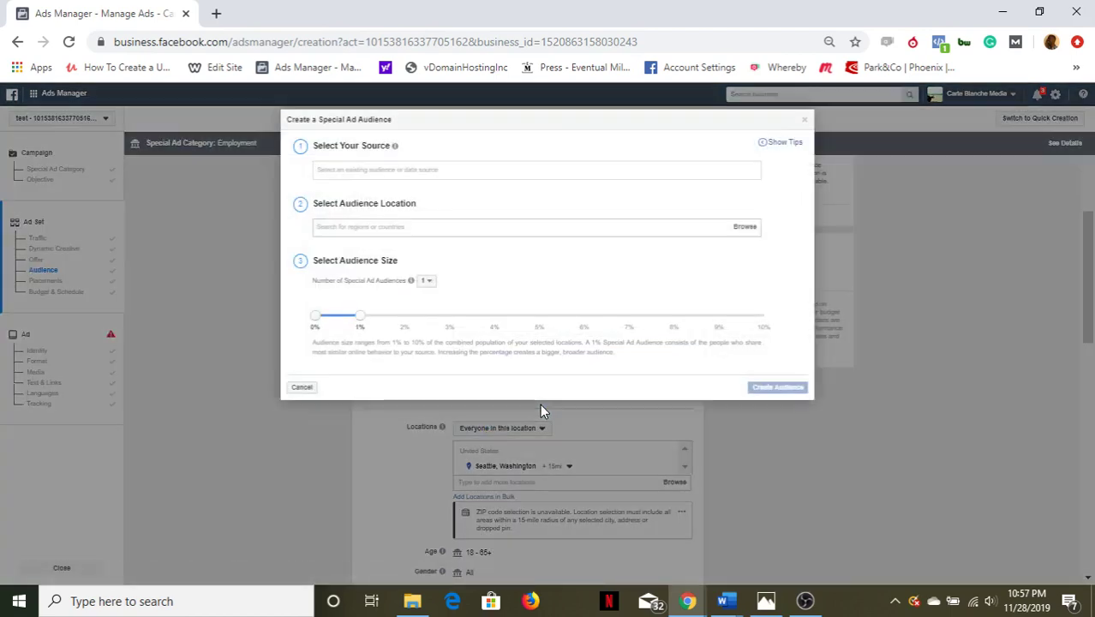
pyautogui.click(382, 174)
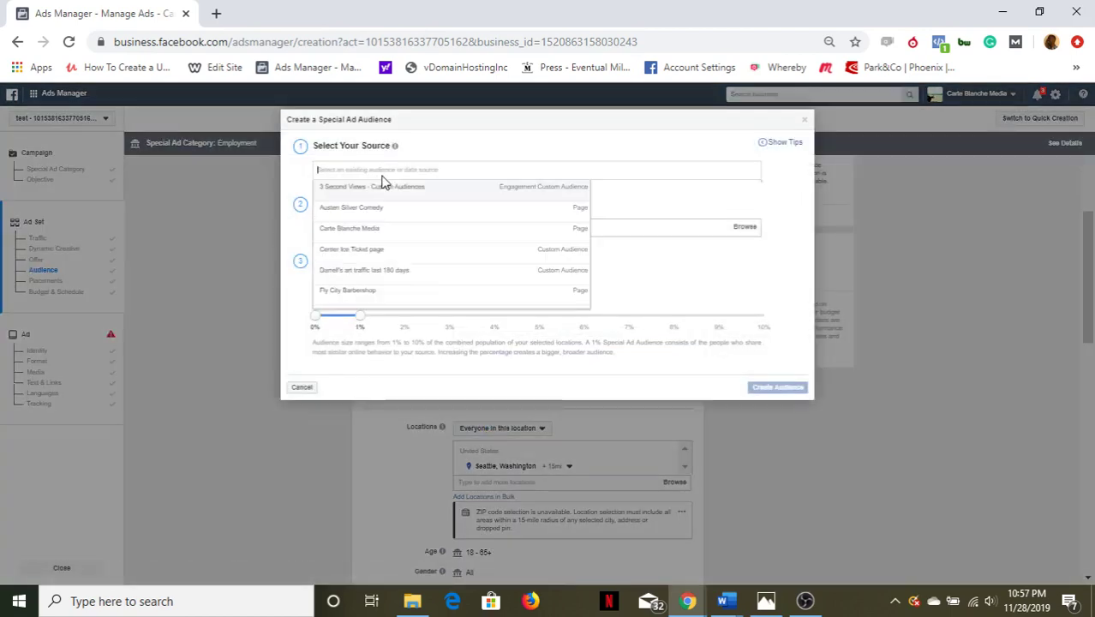
pyautogui.click(422, 158)
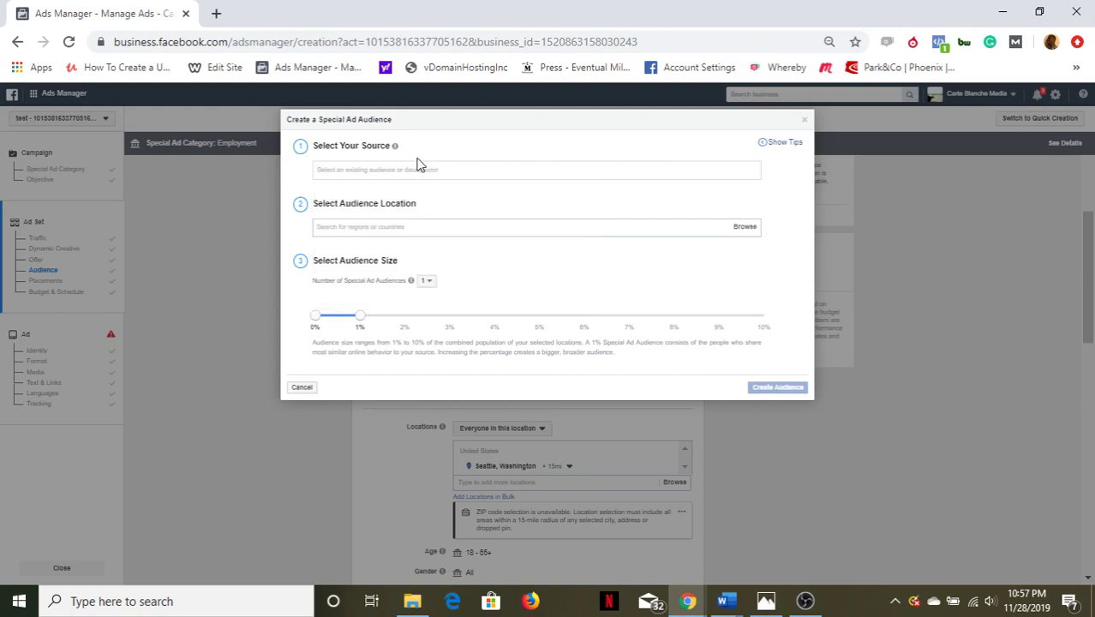
pyautogui.click(804, 119)
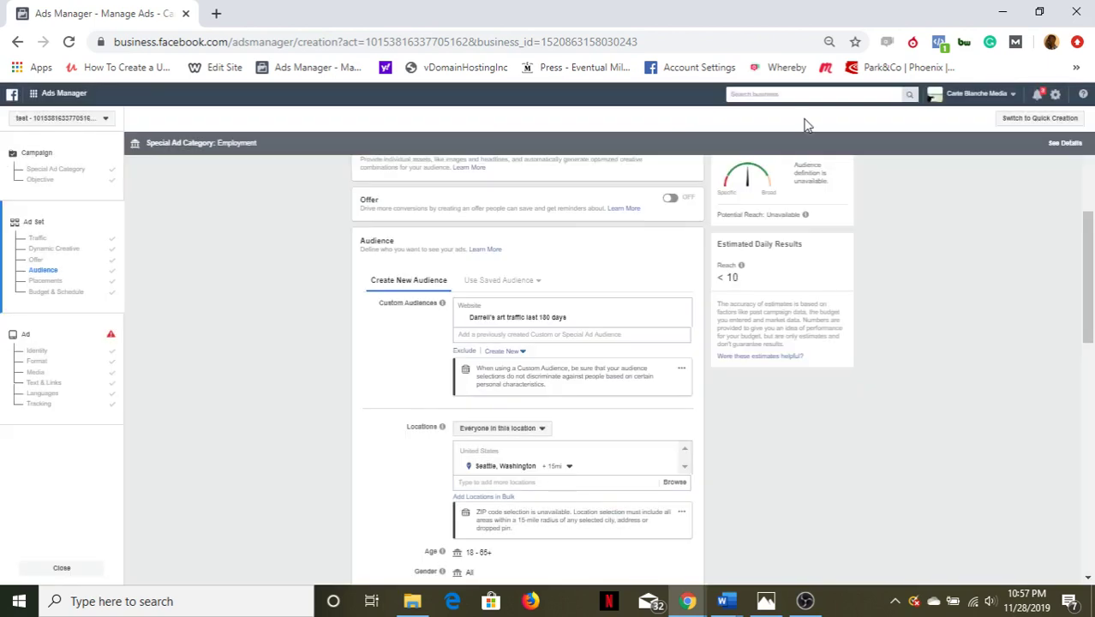
# Step: Start a new Special Ad Audience with the 180-day art traffic custom audience as its source
pyautogui.click(506, 352)
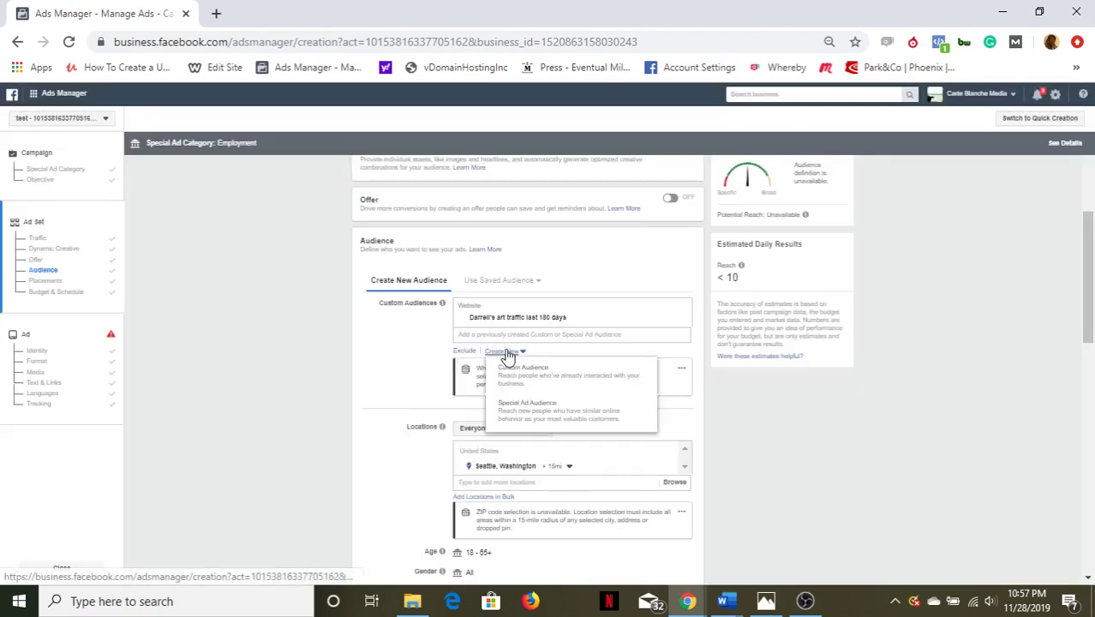
pyautogui.click(529, 409)
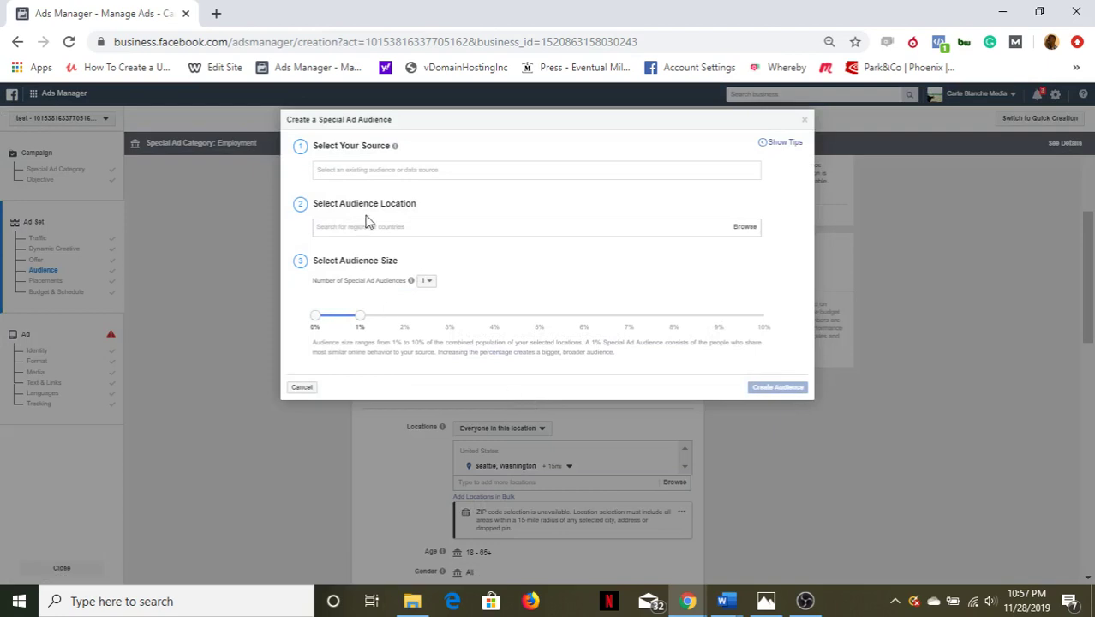
pyautogui.click(394, 170)
pyautogui.write('da')
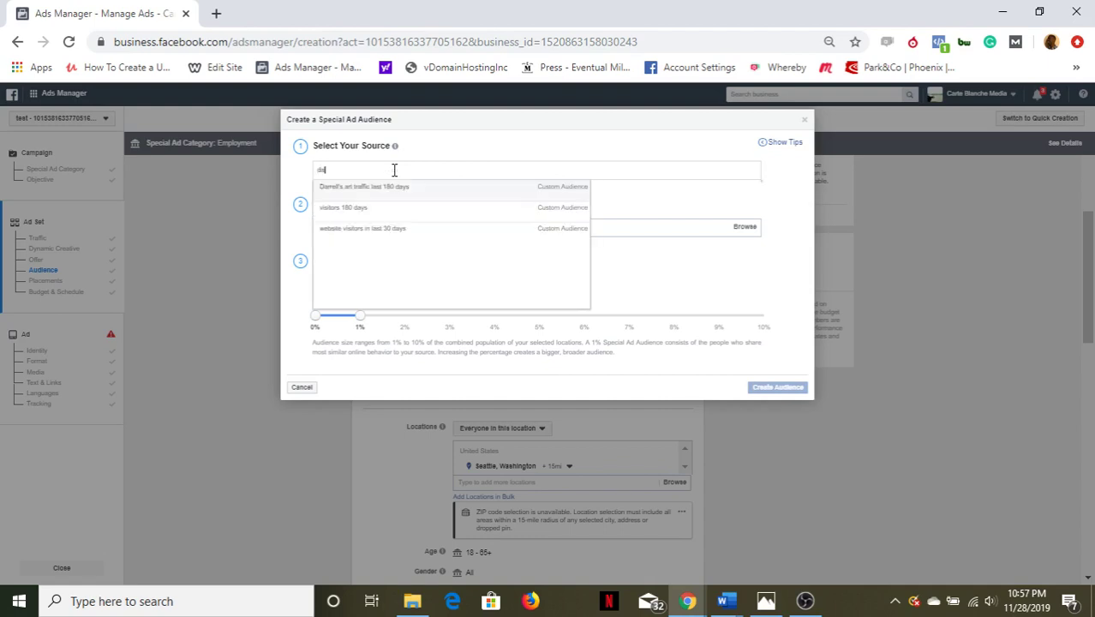
pyautogui.click(406, 188)
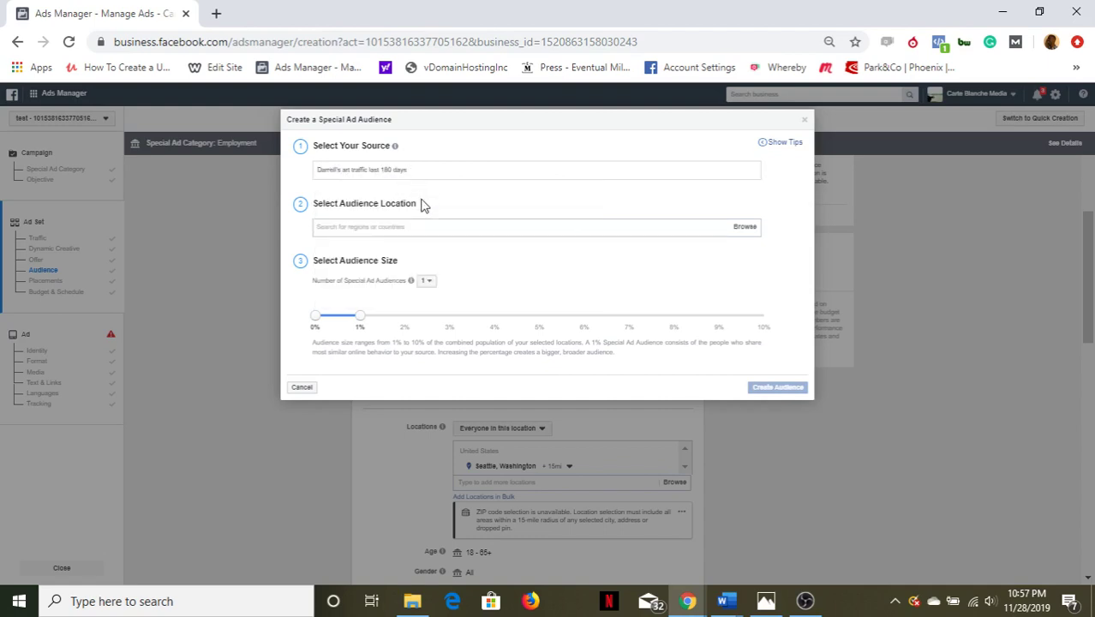
# Step: Set the Special Ad Audience's location to United States and create the audience at 1% size
pyautogui.click(422, 224)
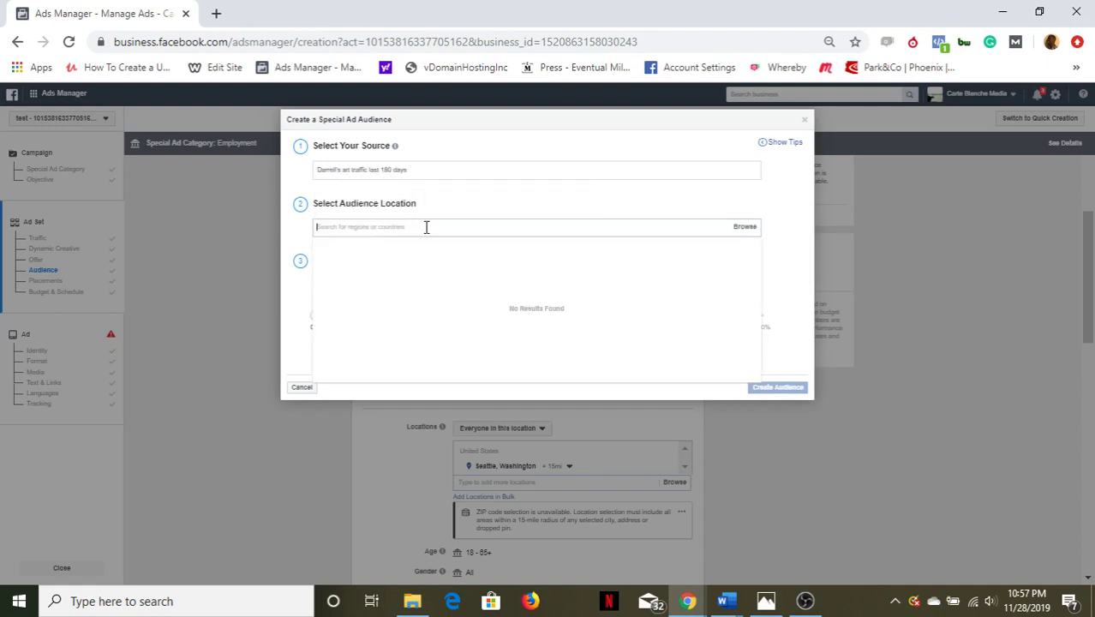
pyautogui.write('uni')
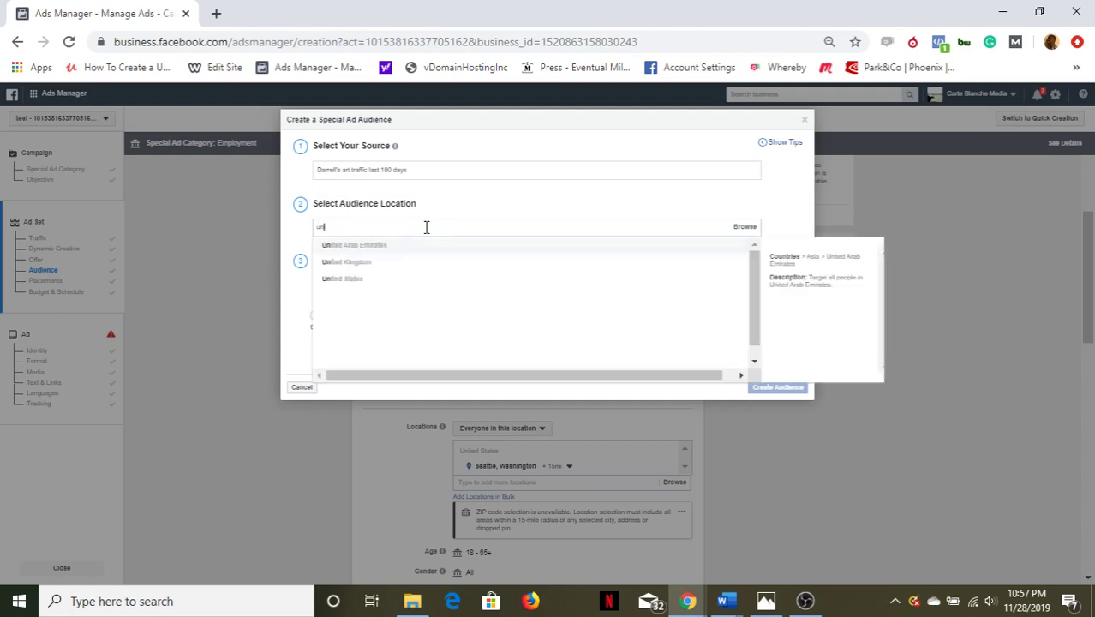
pyautogui.write('ited')
pyautogui.click(410, 280)
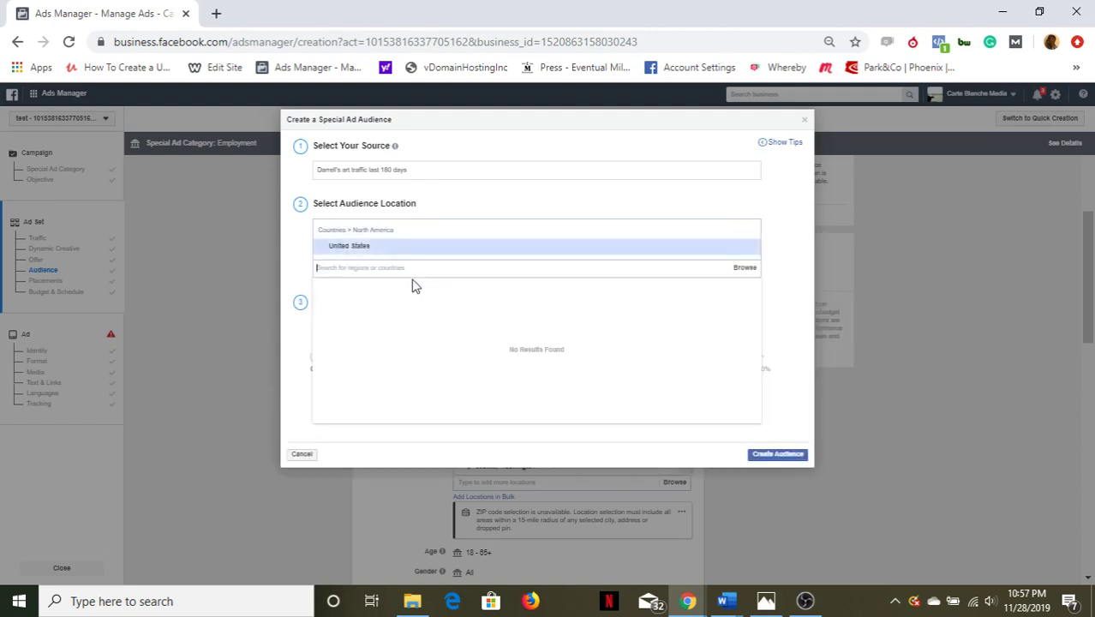
pyautogui.click(806, 318)
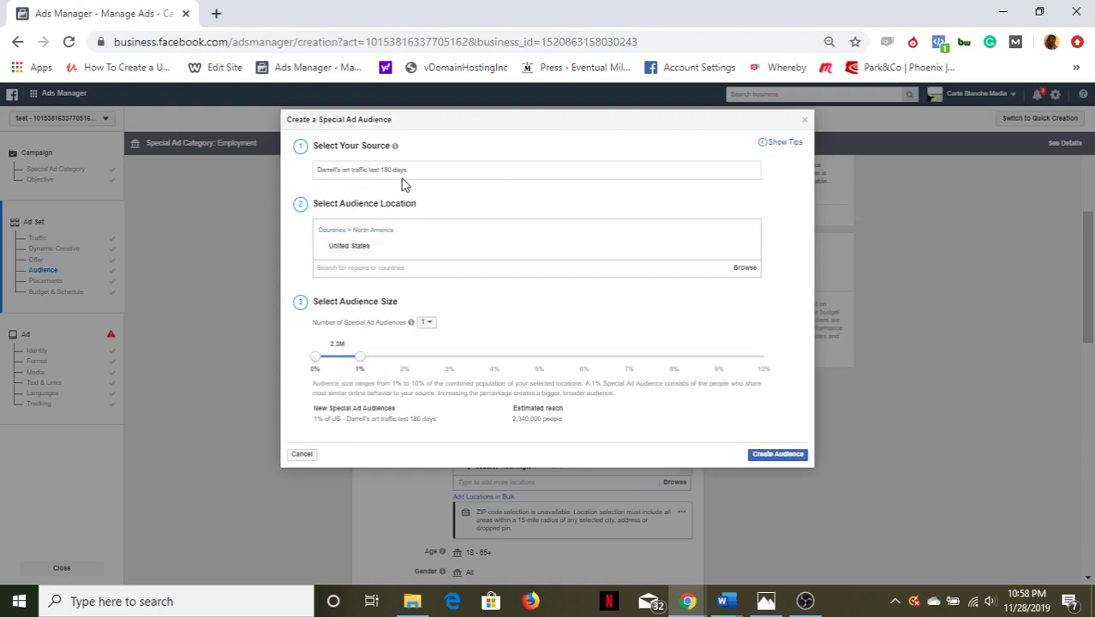
pyautogui.click(769, 460)
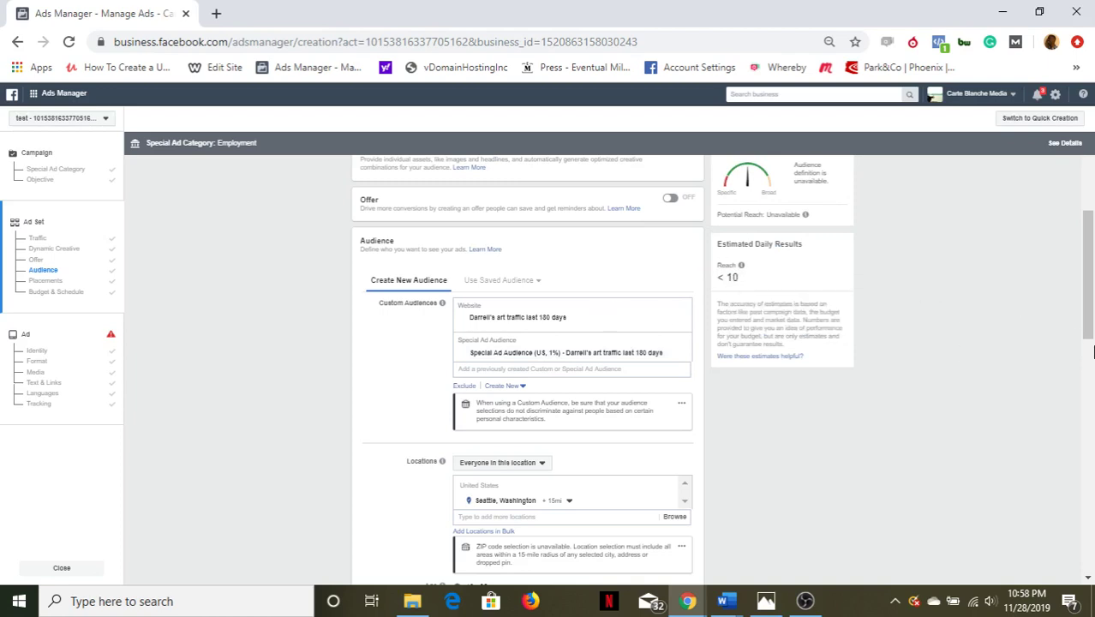
# Step: Review the ad set's audience section, covering its custom audiences, locations, age, gender and languages
pyautogui.moveTo(1092, 351); pyautogui.dragTo(1091, 322)
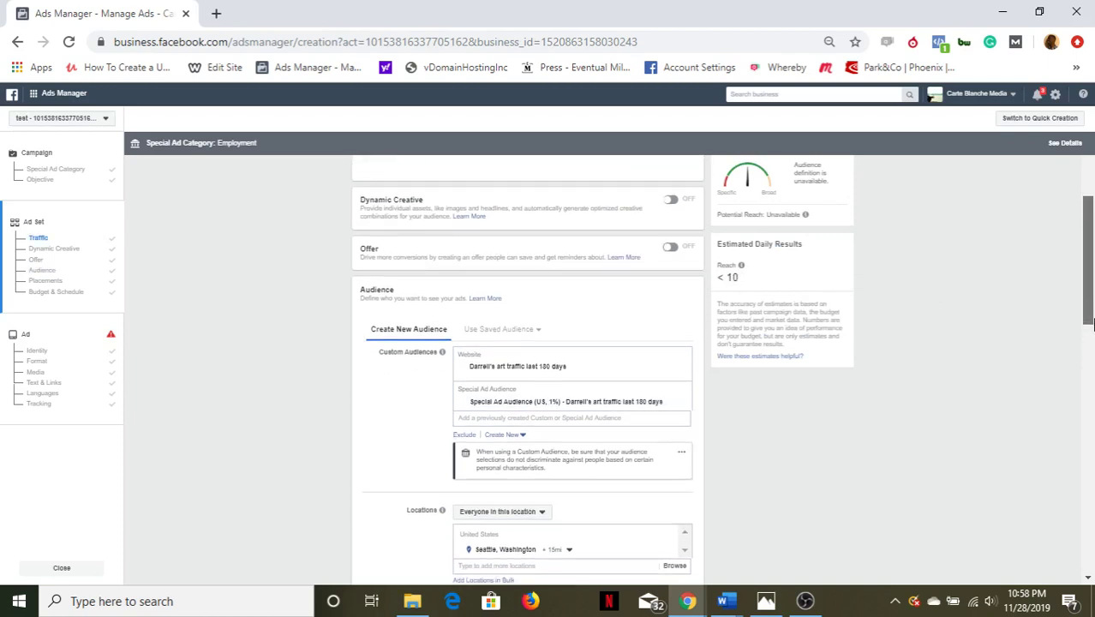
pyautogui.scroll(-1, 1090, 330)
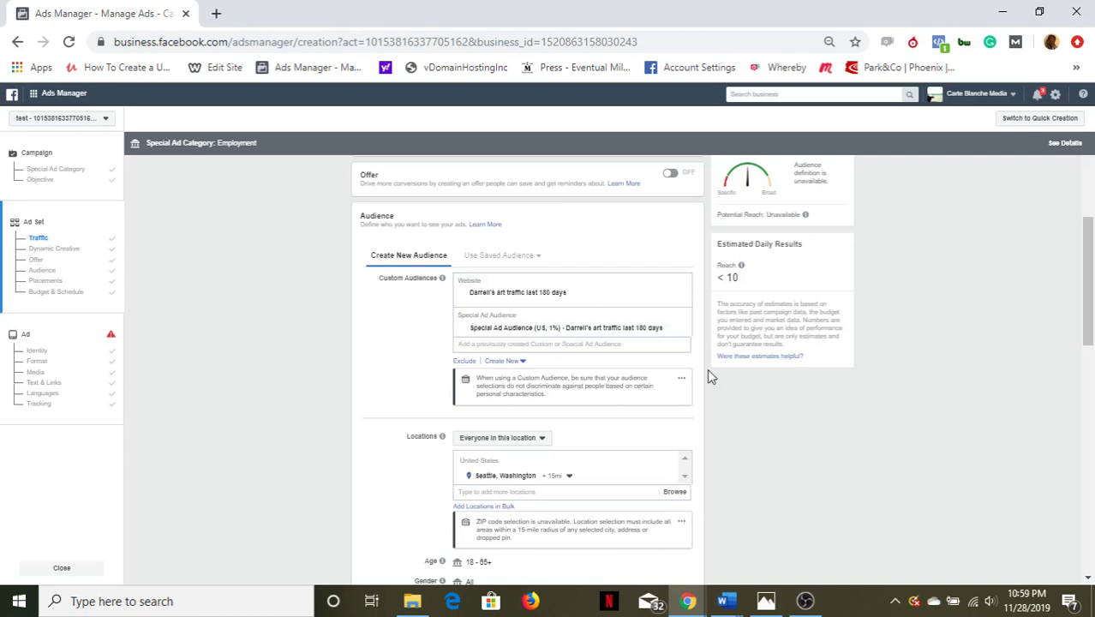
pyautogui.scroll(-1, 1092, 295)
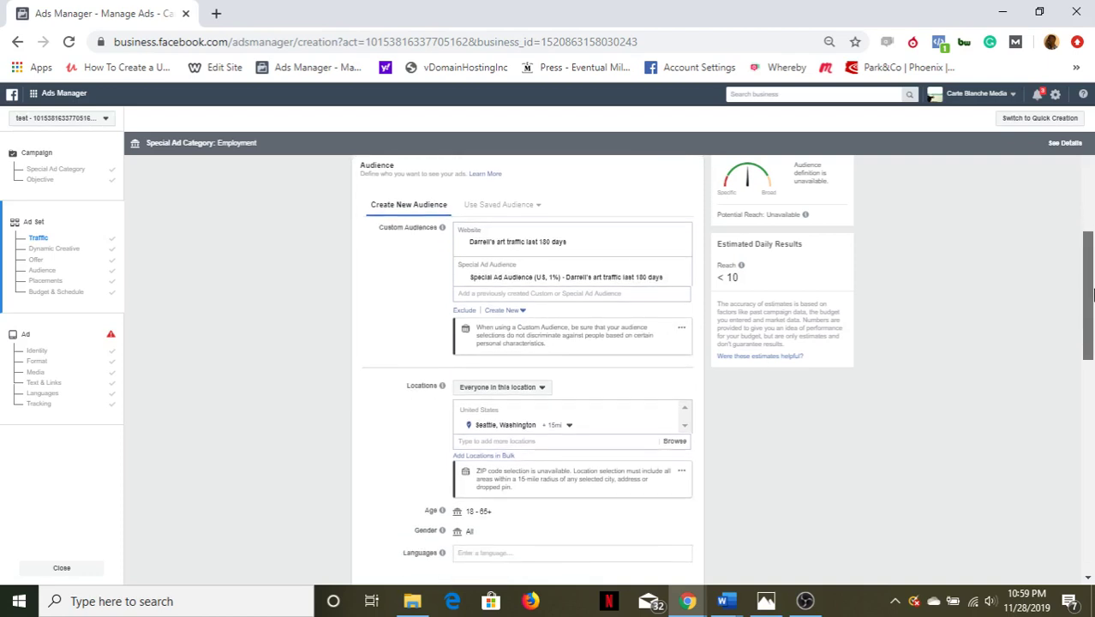
pyautogui.scroll(-1, 1092, 295)
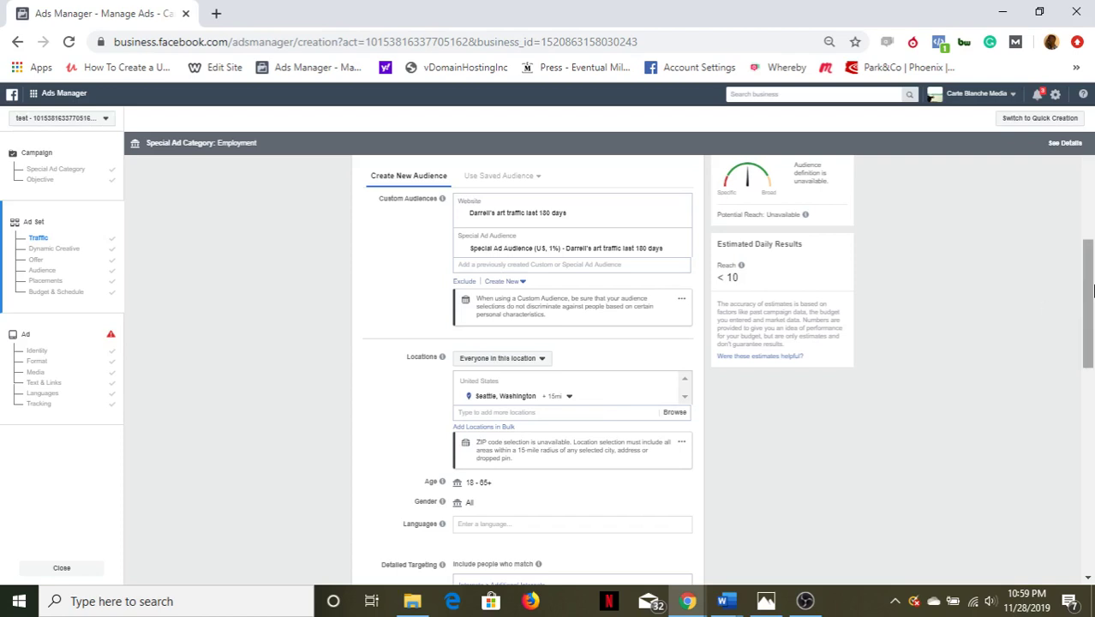
pyautogui.moveTo(1092, 295)
pyautogui.mouseDown()
pyautogui.moveTo(1092, 343)
pyautogui.moveTo(1091, 296)
pyautogui.mouseUp()
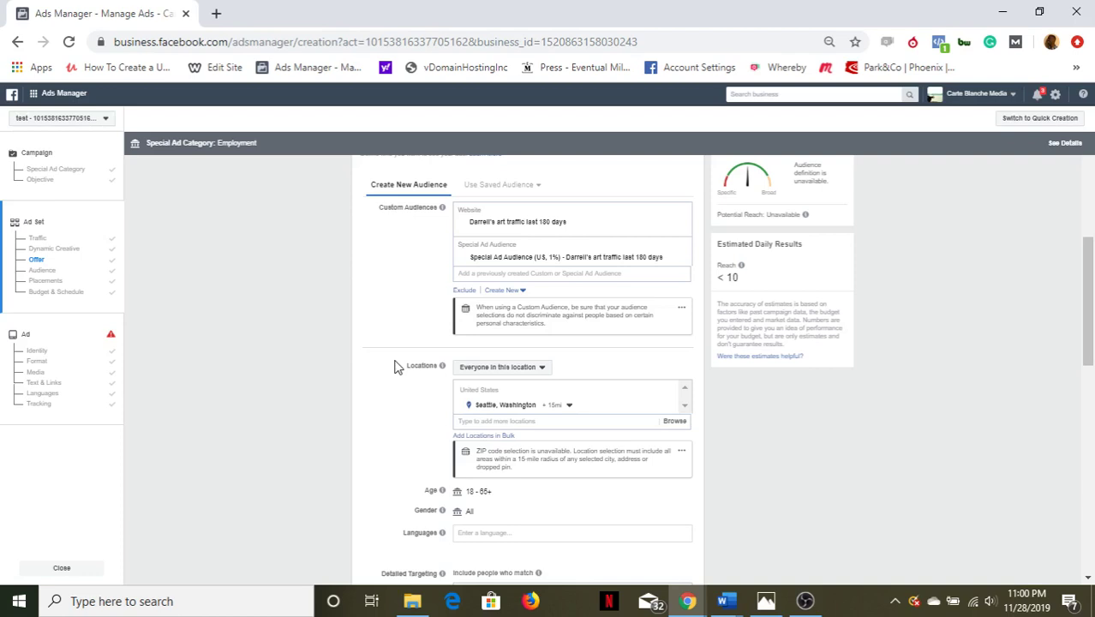
pyautogui.moveTo(524, 259)
pyautogui.moveTo(1091, 283); pyautogui.dragTo(1091, 237)
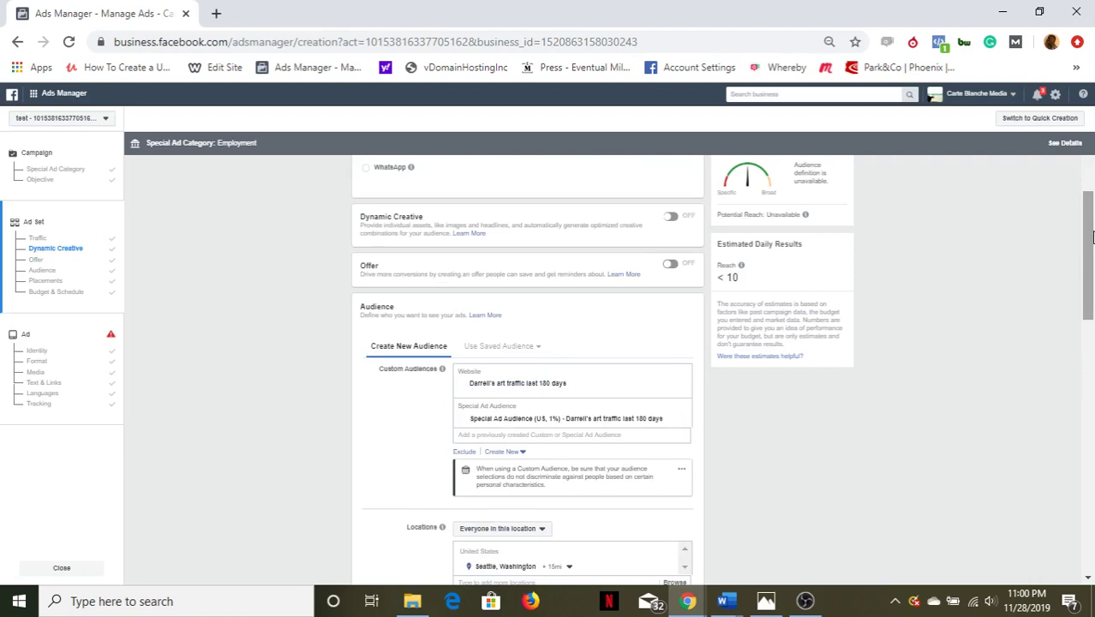